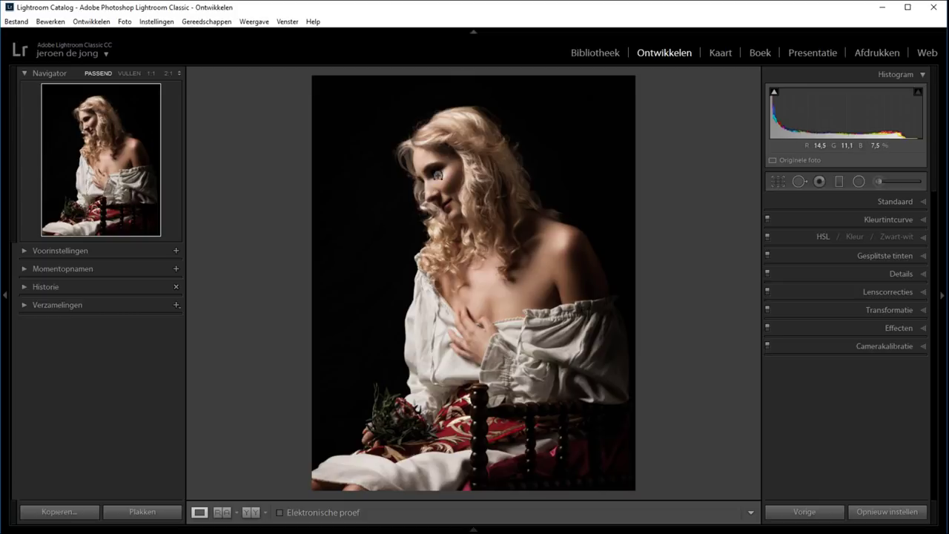
- Zoom the portrait to 1:1 on the model's eye, back to fit, then to 1:1 on the eye again
click(437, 173)
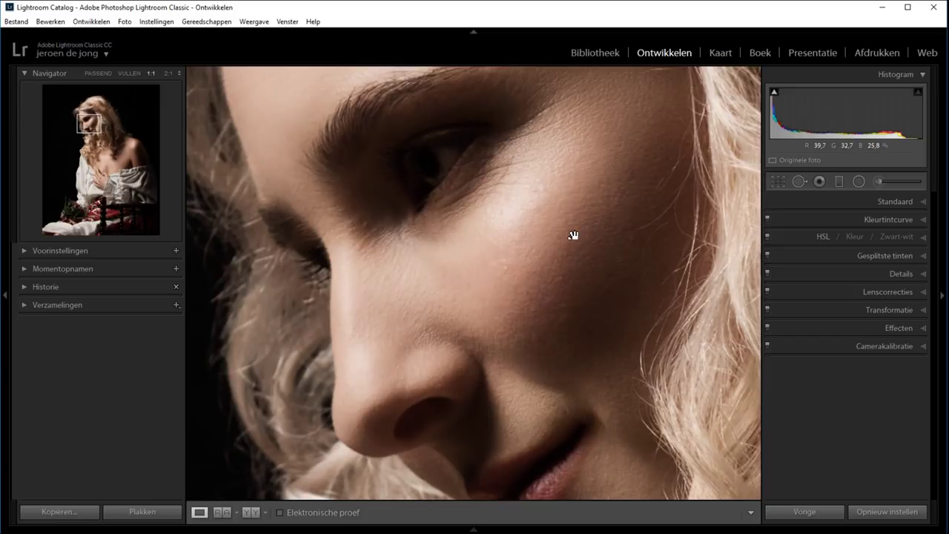
click(596, 288)
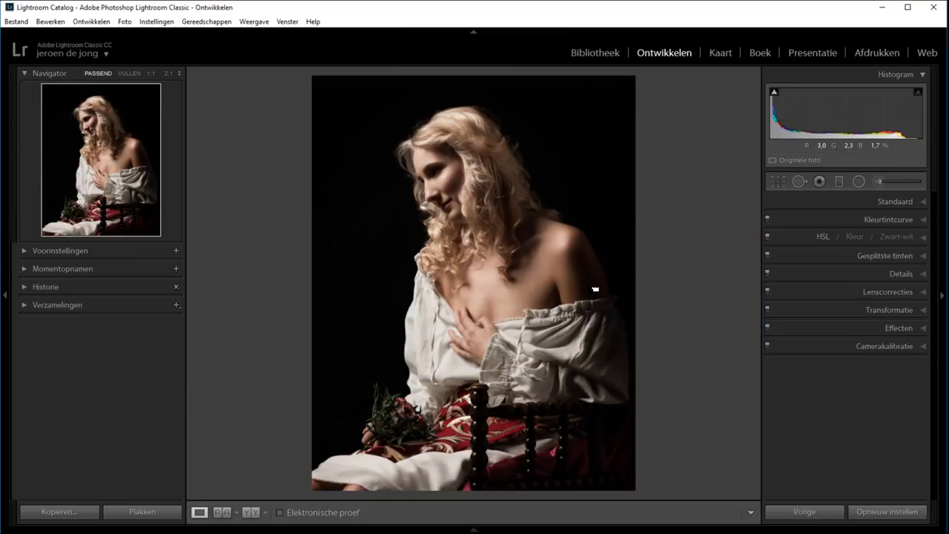
click(441, 171)
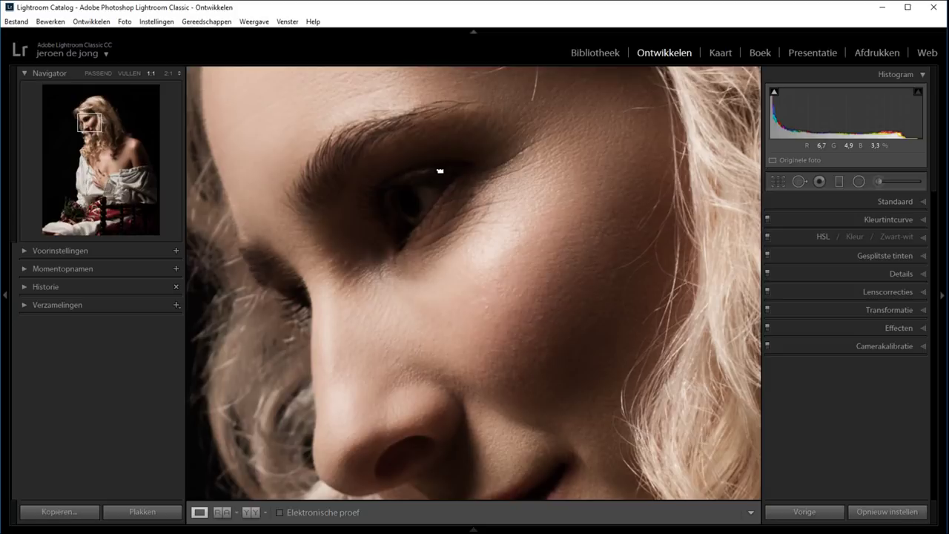
- Sharpen in the Details panel, testing Amount 150 and 0 before settling on 94
click(924, 276)
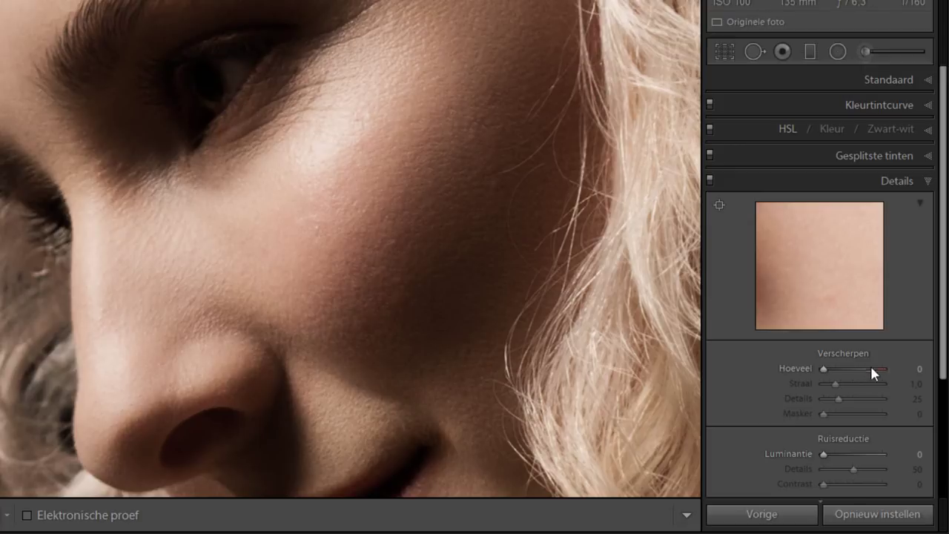
drag(823, 369, 832, 368)
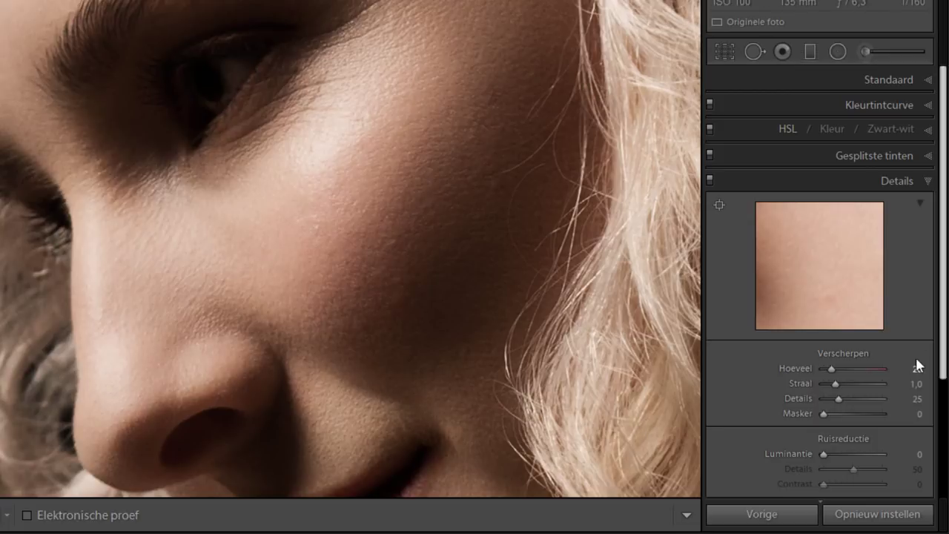
drag(831, 368, 902, 365)
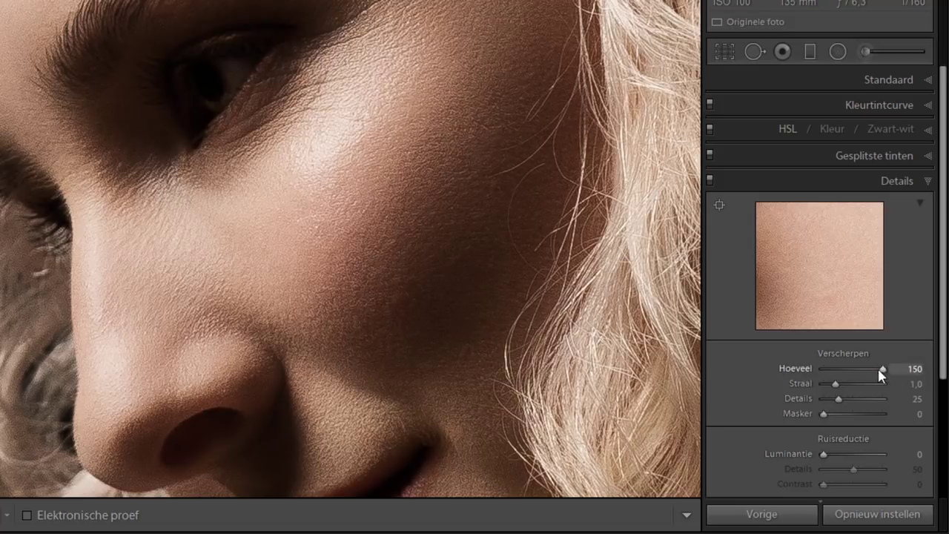
mouse_move(823, 369)
mouse_down()
mouse_move(797, 369)
mouse_move(889, 371)
mouse_move(833, 369)
mouse_up()
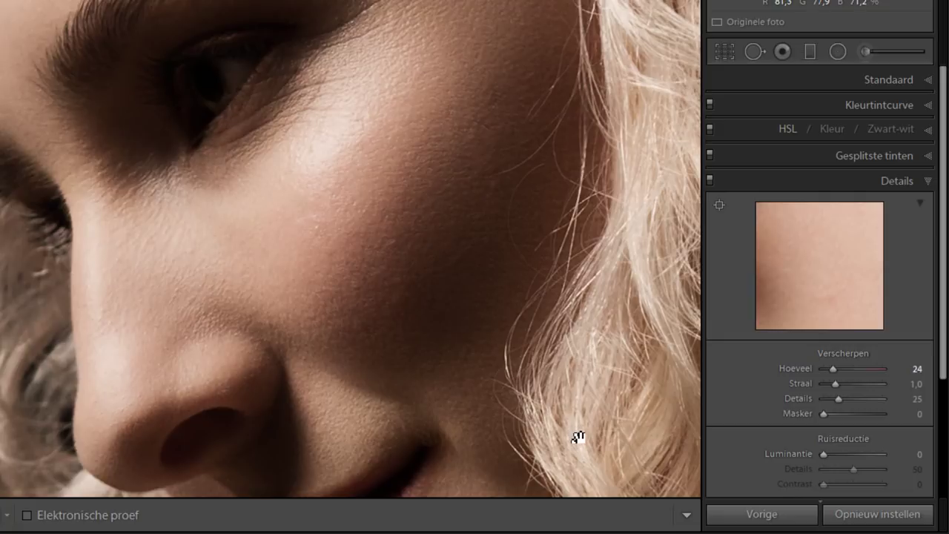
click(846, 370)
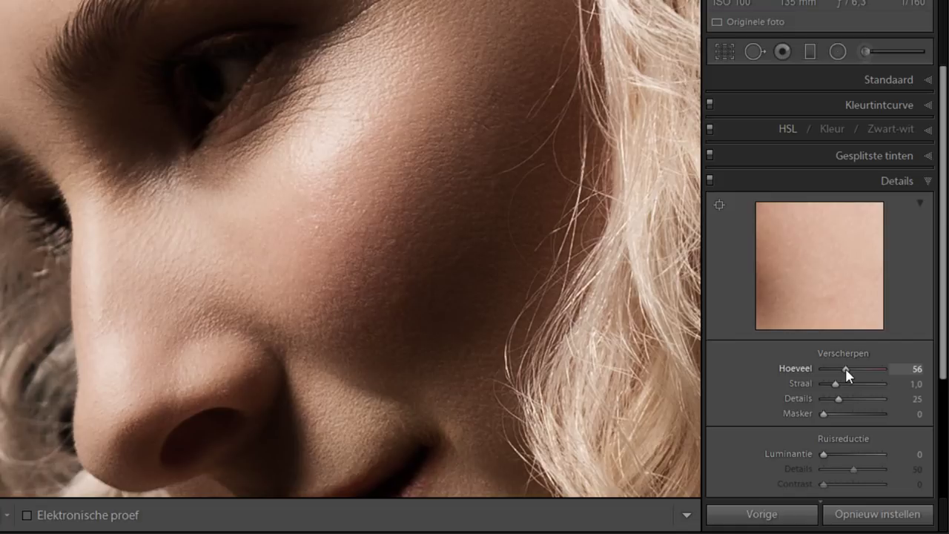
drag(846, 370, 879, 384)
mouse_move(845, 367)
mouse_down()
mouse_move(862, 364)
mouse_move(864, 383)
mouse_move(784, 382)
mouse_move(883, 399)
mouse_move(788, 399)
mouse_move(862, 399)
mouse_move(839, 399)
mouse_up()
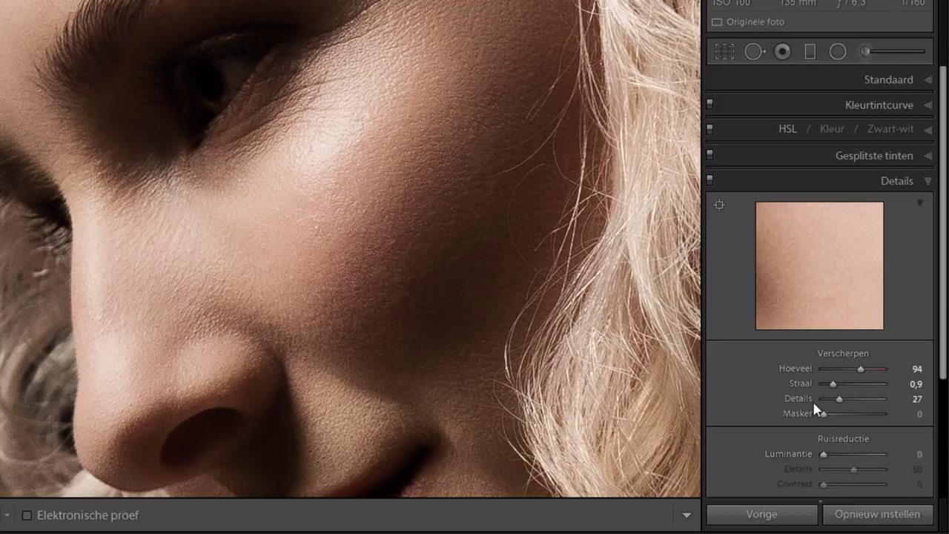
- Reset the sharpening sliders, then set Amount 76, Radius 1,0 and Detail 9
click(862, 513)
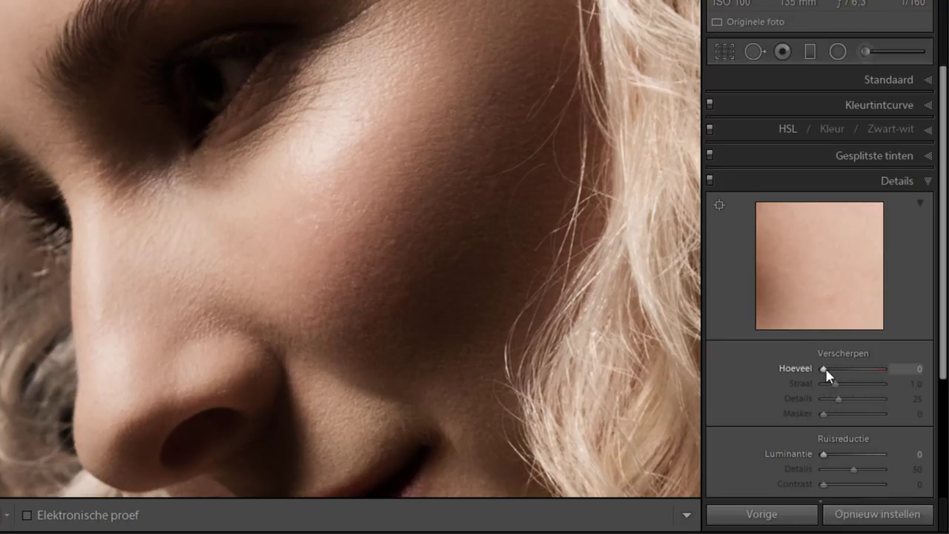
drag(825, 368, 853, 371)
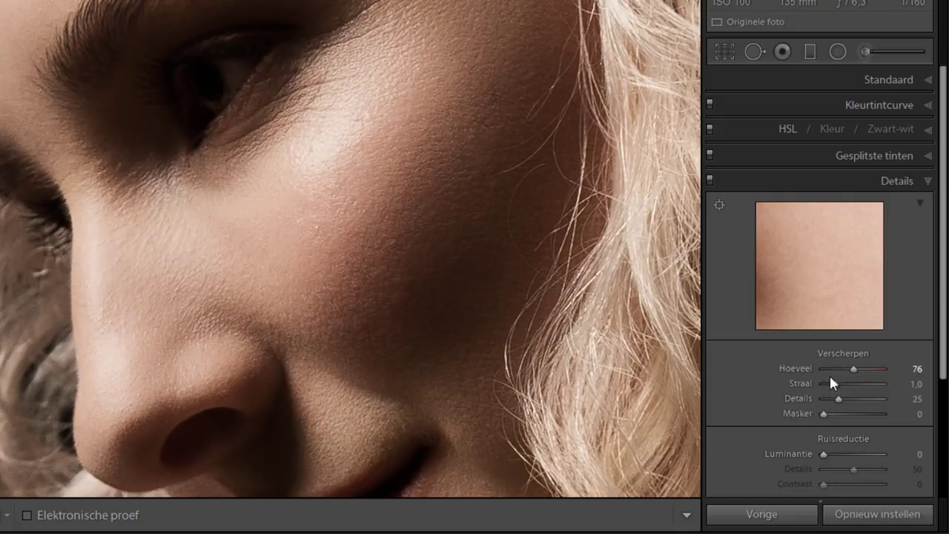
drag(830, 383, 841, 389)
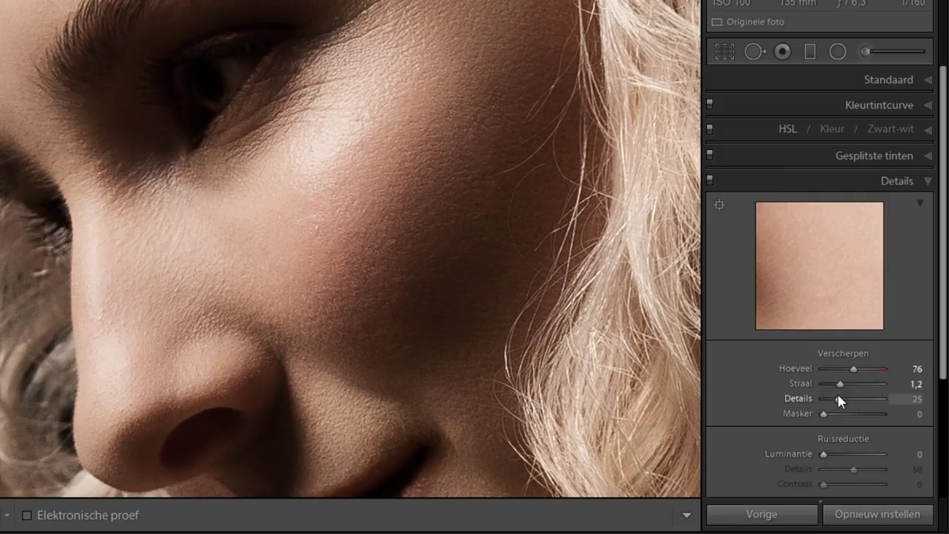
mouse_move(851, 407)
mouse_down()
mouse_move(819, 398)
mouse_move(835, 403)
mouse_up()
drag(834, 401, 828, 399)
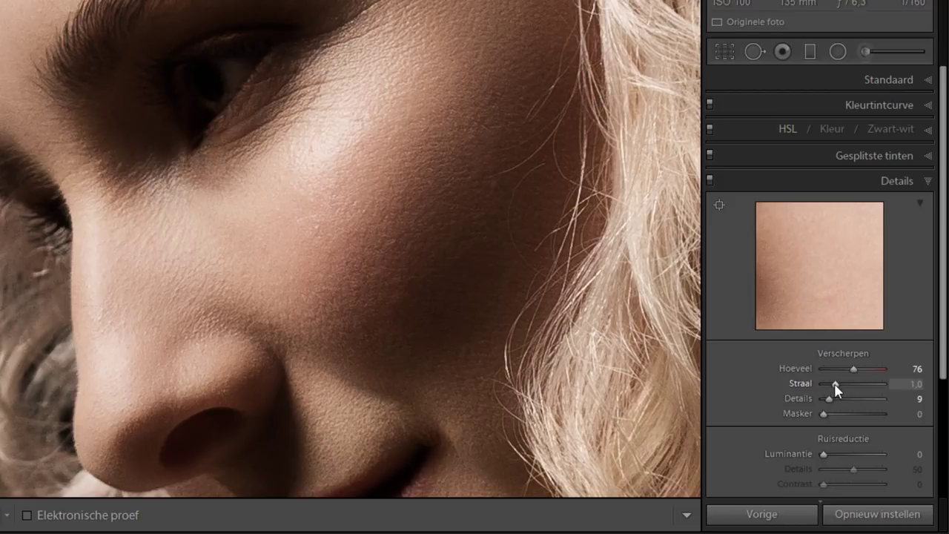
- Toggle the Detail adjustments off and on to compare, then view the whole portrait
click(709, 180)
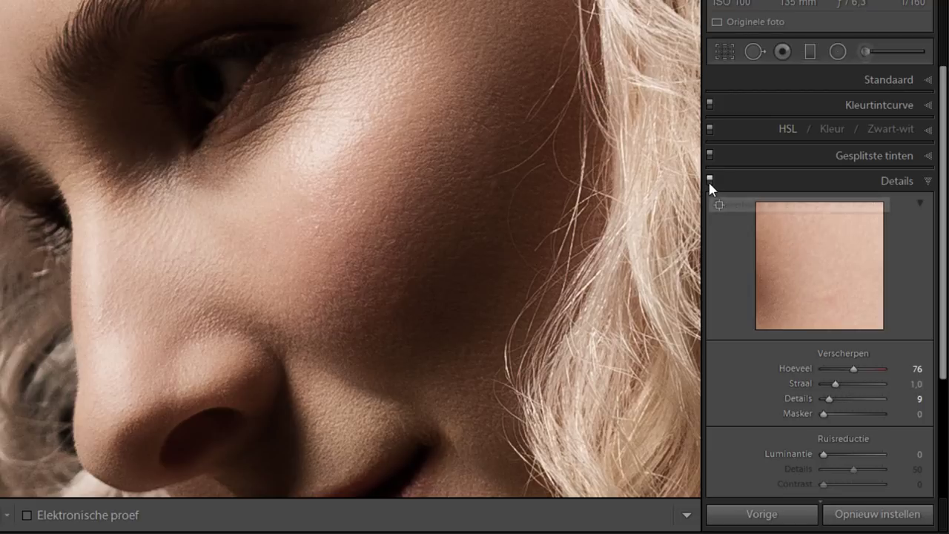
click(709, 180)
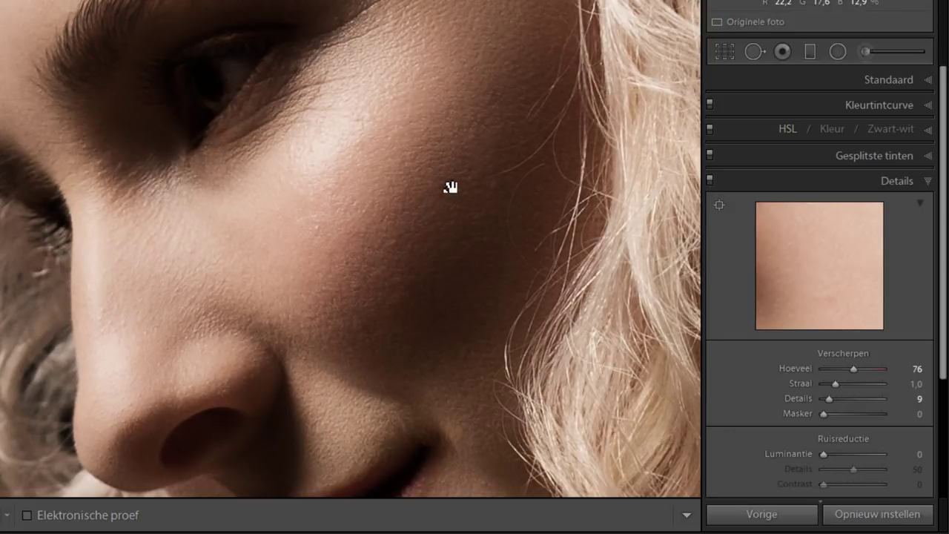
click(291, 108)
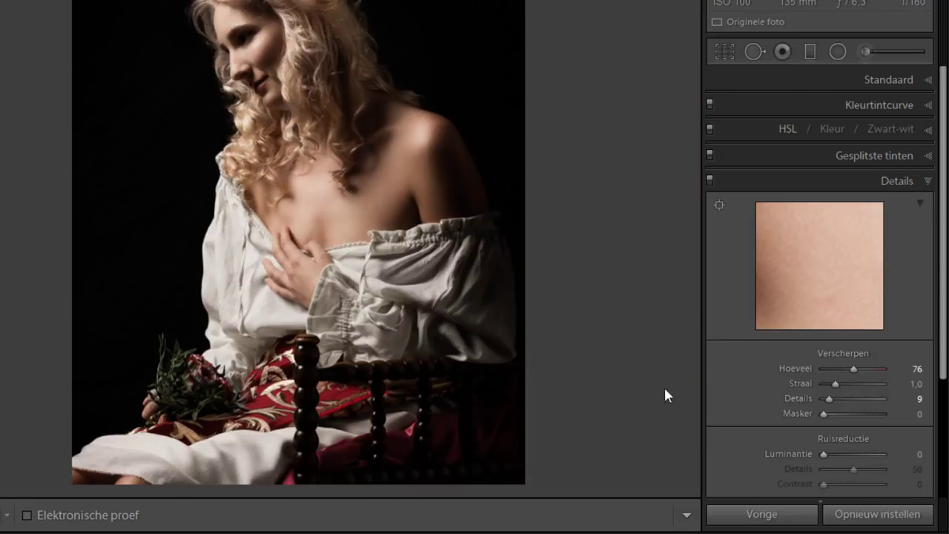
- Try Masking at 89 and 97, then drag it back to 0 while viewing the eye and cheek
drag(824, 413, 884, 413)
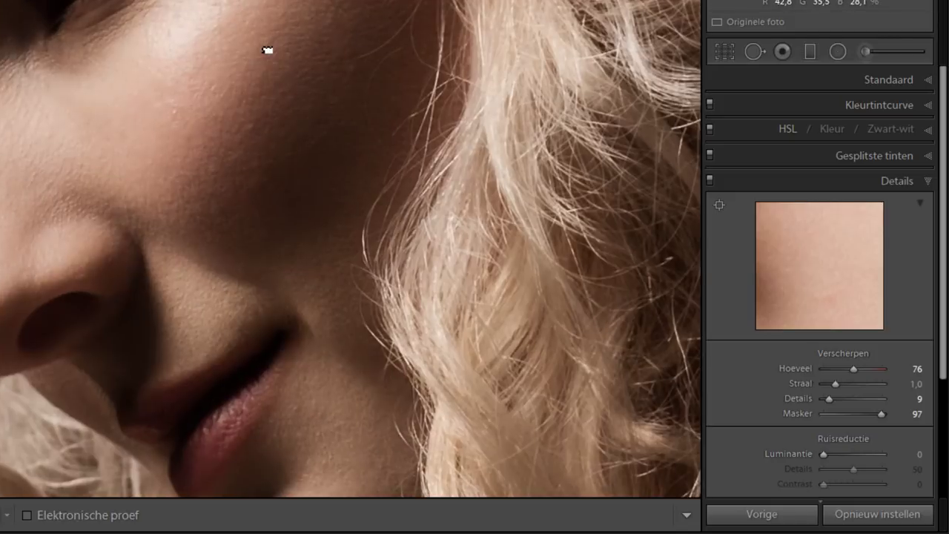
click(270, 47)
drag(184, 74, 576, 286)
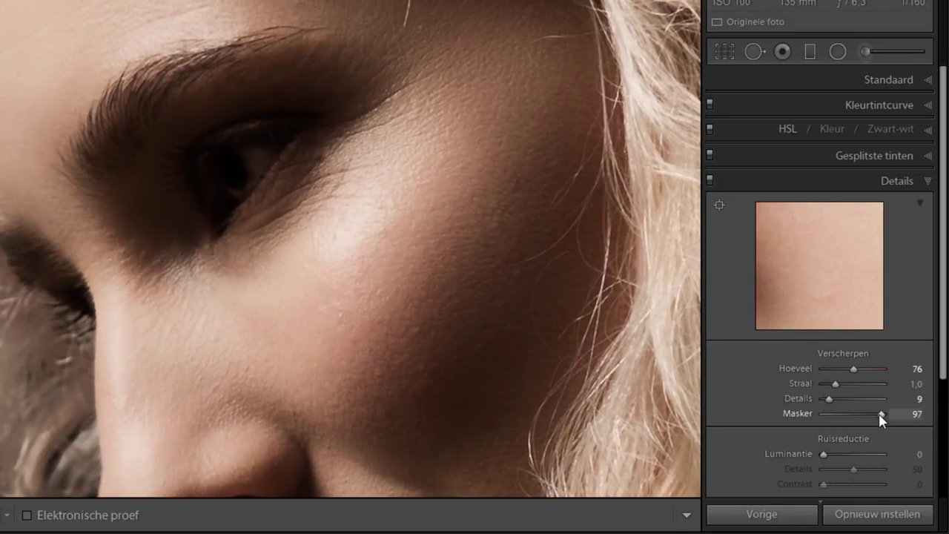
drag(881, 413, 806, 413)
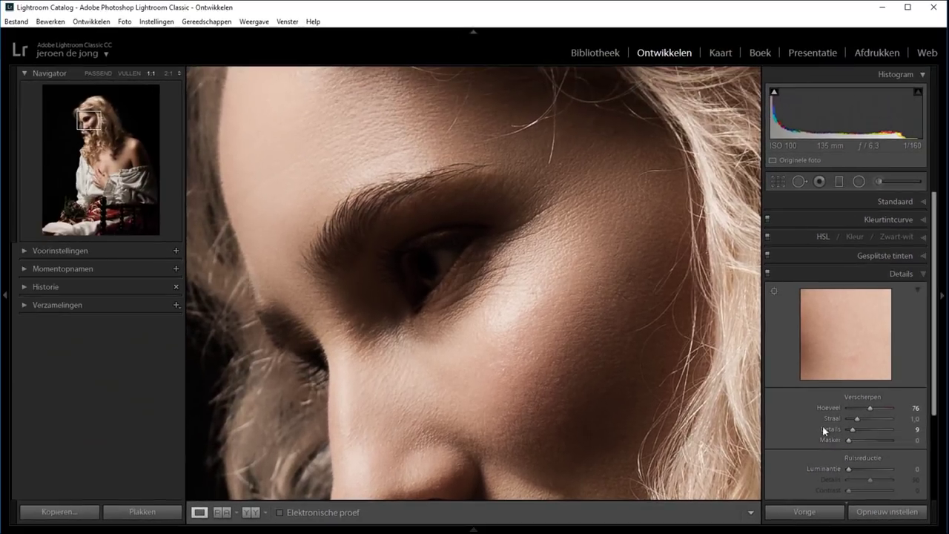
- Preview the sharpening mask on the full portrait while raising and lowering Masking
click(555, 261)
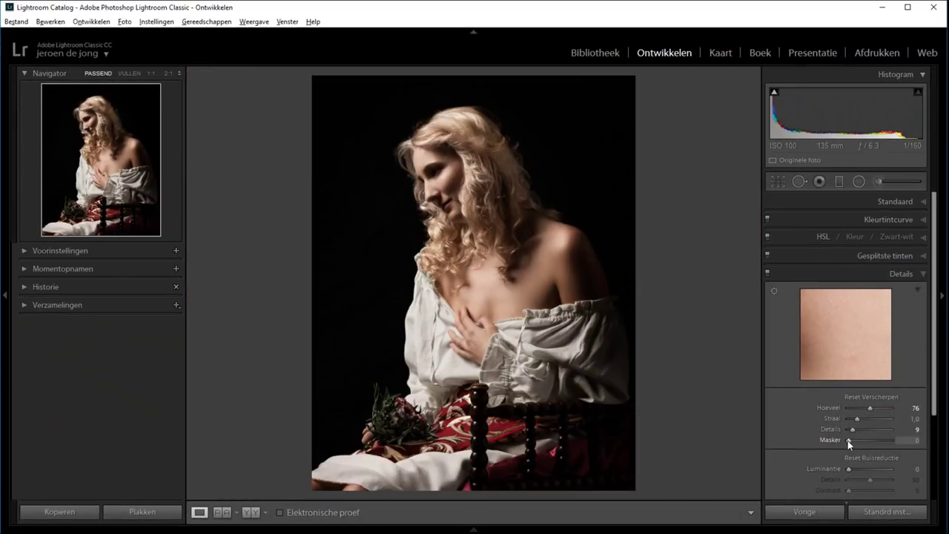
alt+click(849, 441)
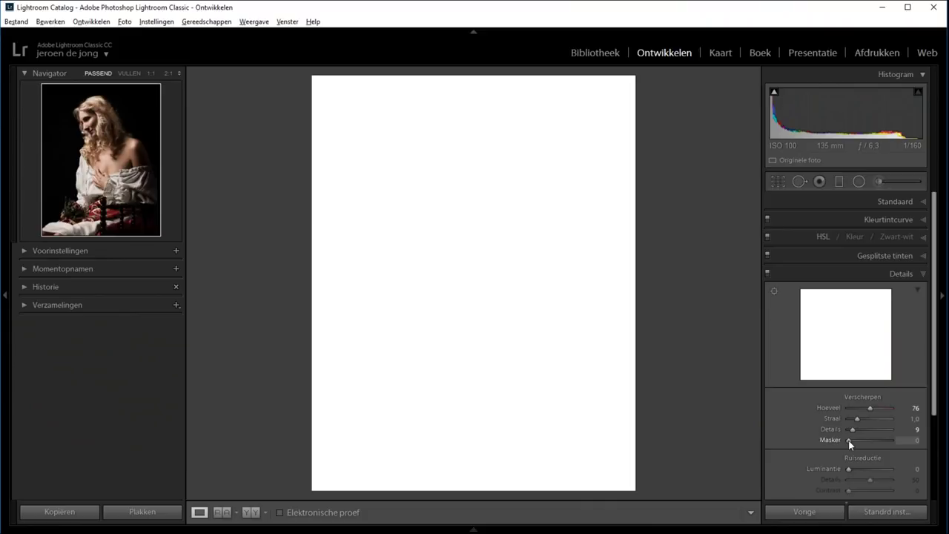
drag(849, 440, 860, 439)
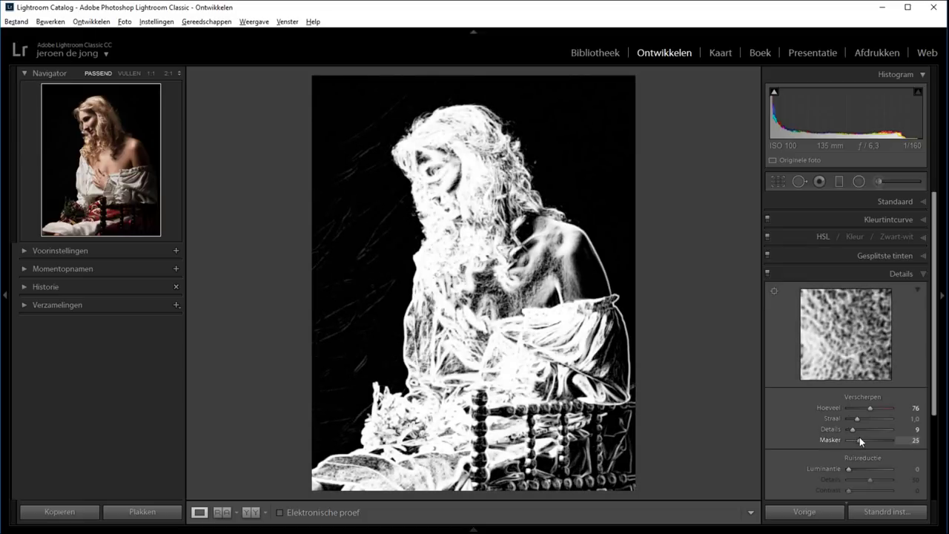
drag(859, 438, 846, 439)
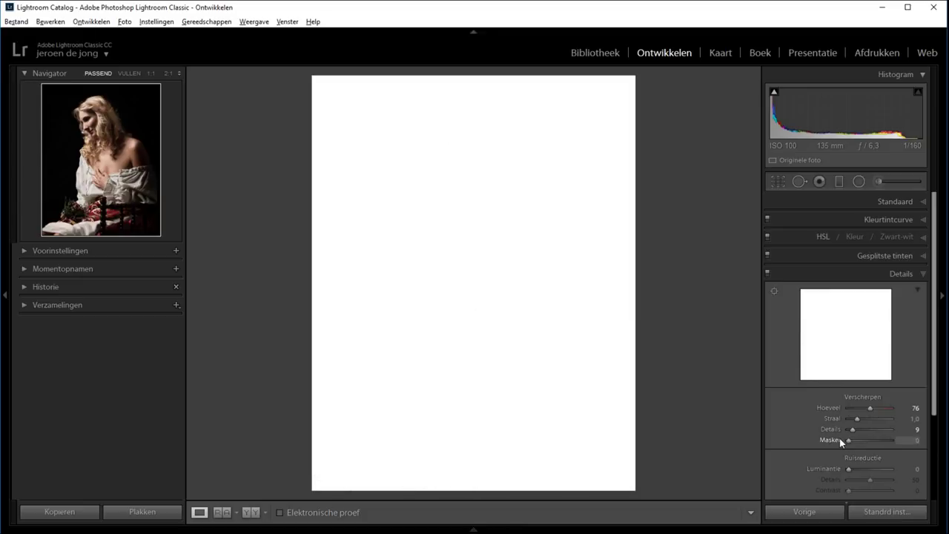
- Set Masking to 36 using the mask preview, then view the shoulder skin at 1:1
click(362, 277)
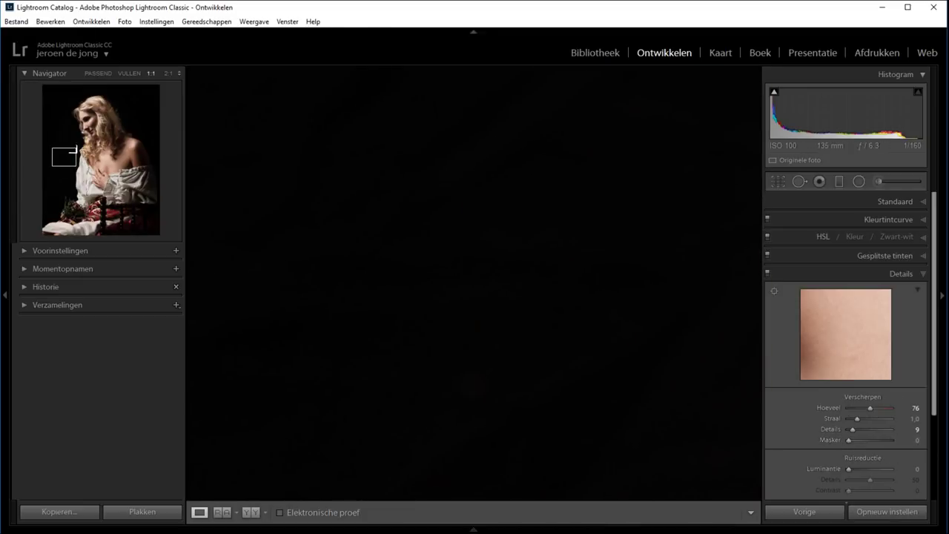
click(698, 384)
drag(847, 439, 863, 433)
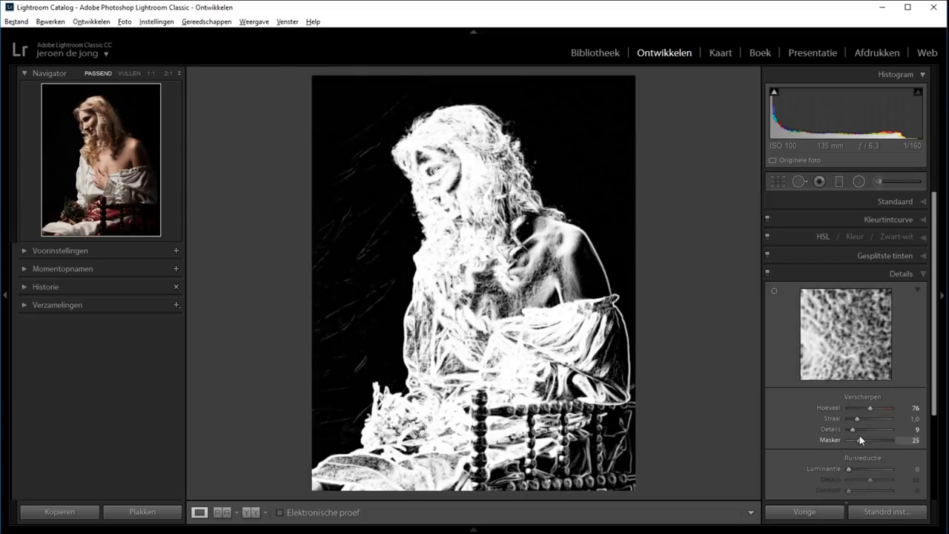
alt+click(863, 440)
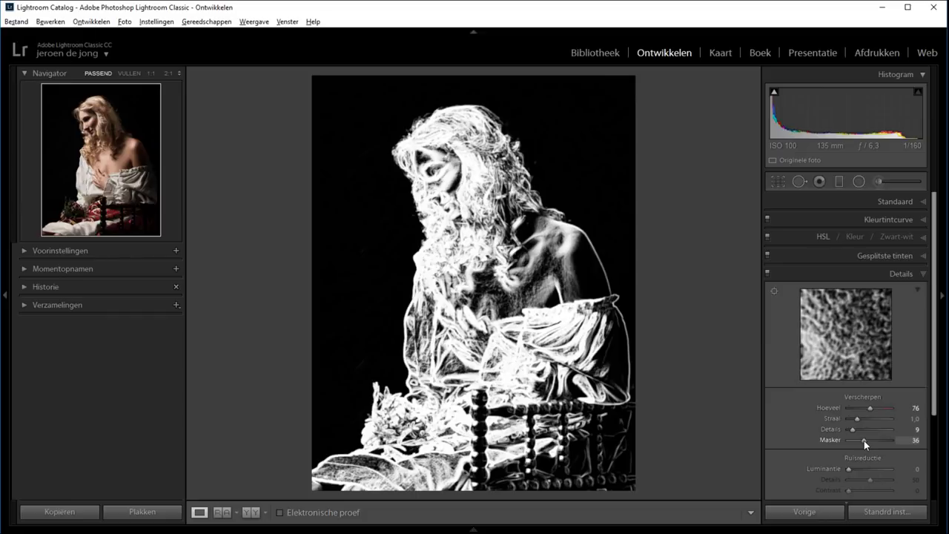
click(586, 271)
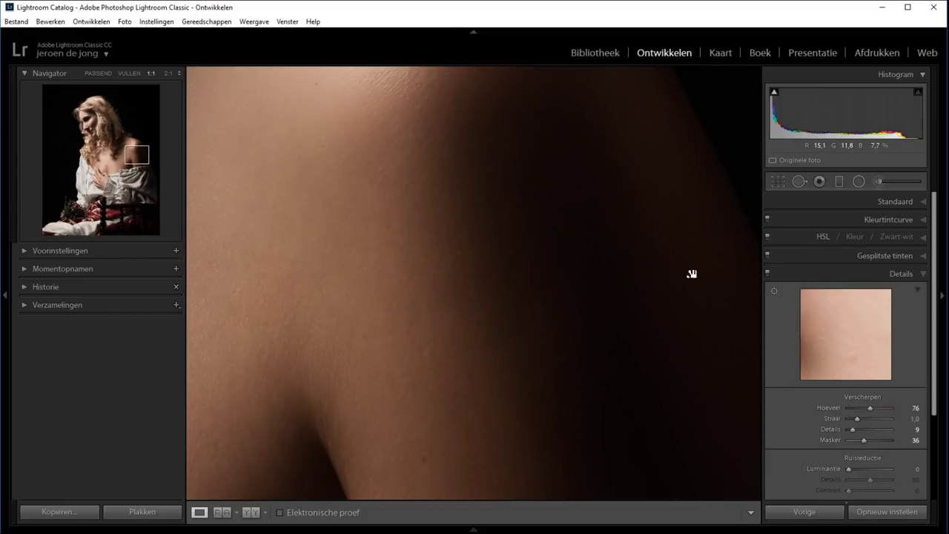
- Fine-tune Masking between about 41 and 20 in fit and 1:1 views, leaving it at 35 on the eye
drag(865, 443, 849, 442)
drag(833, 439, 868, 445)
click(364, 223)
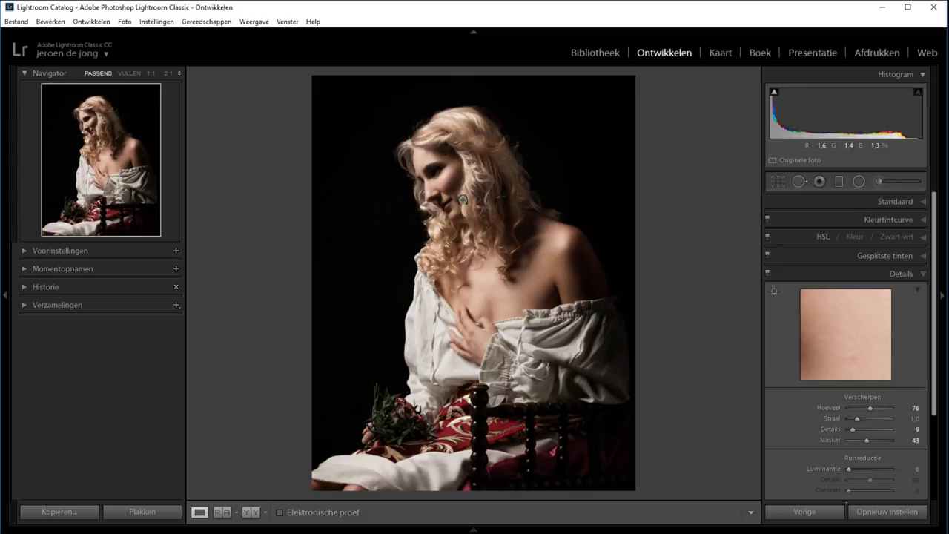
mouse_move(866, 440)
mouse_down()
mouse_move(858, 440)
mouse_move(881, 443)
mouse_move(860, 440)
mouse_up()
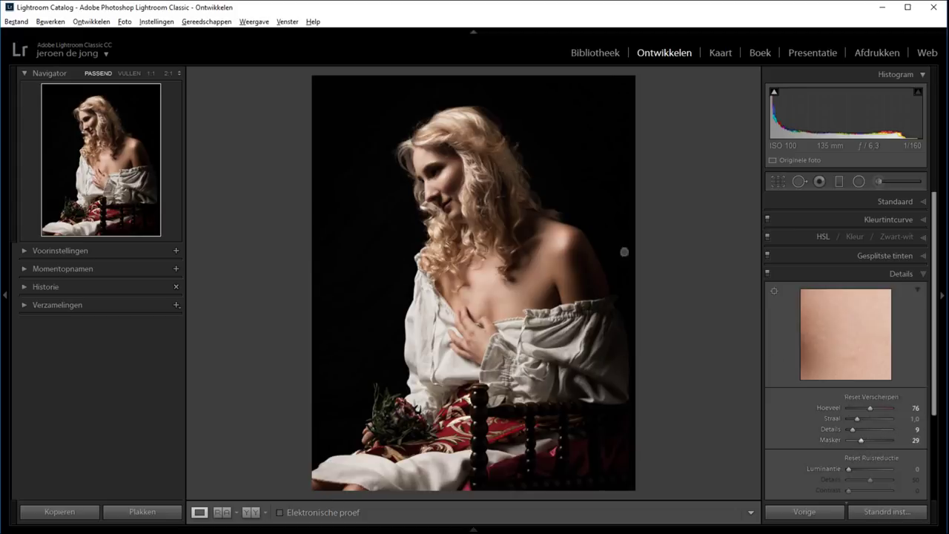
click(432, 171)
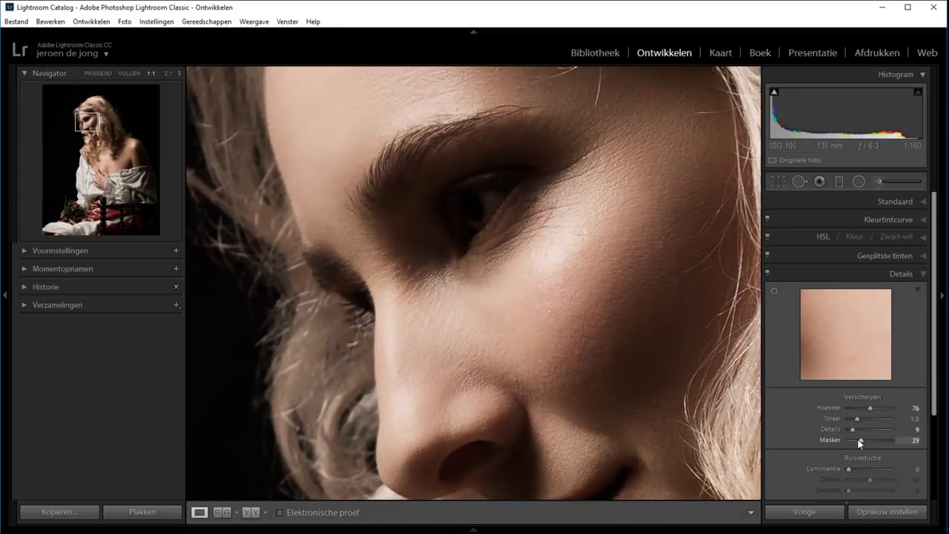
mouse_move(861, 442)
mouse_down()
mouse_move(842, 440)
mouse_move(860, 439)
mouse_up()
key(alt)
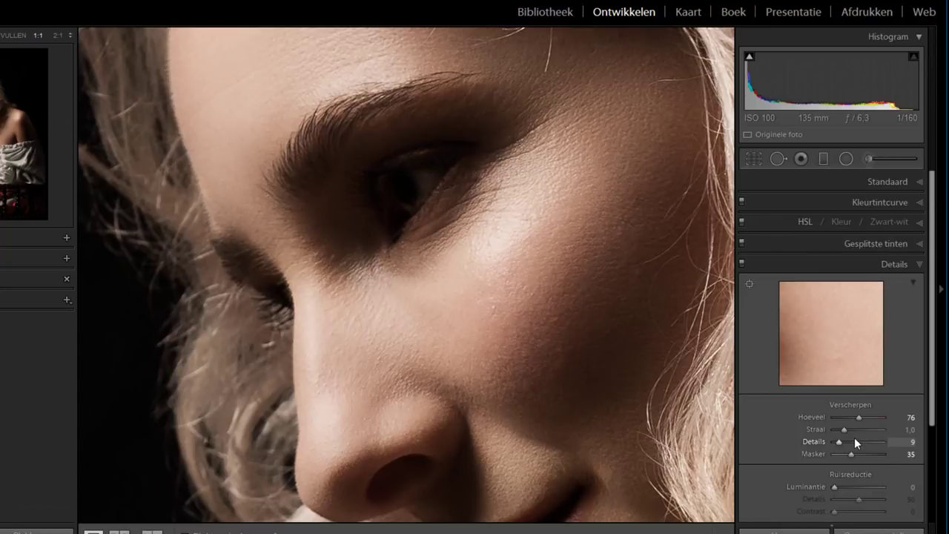
- Preview and set Radius 0,7 and Detail 5 with Amount 46, then view the whole portrait
alt+click(842, 429)
mouse_move(842, 429)
mouse_down()
mouse_move(886, 429)
mouse_move(824, 421)
mouse_up()
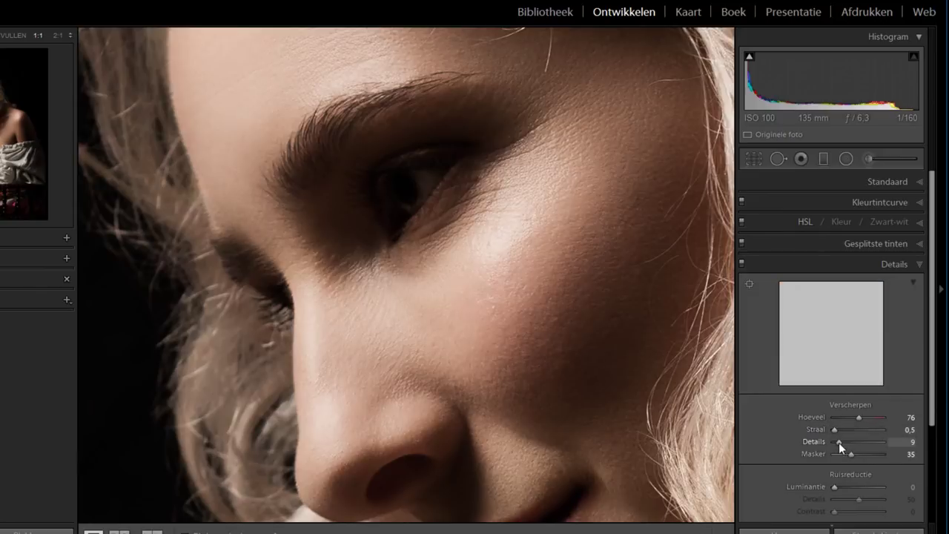
mouse_move(839, 442)
mouse_down()
mouse_move(854, 441)
mouse_move(819, 436)
mouse_move(880, 431)
mouse_up()
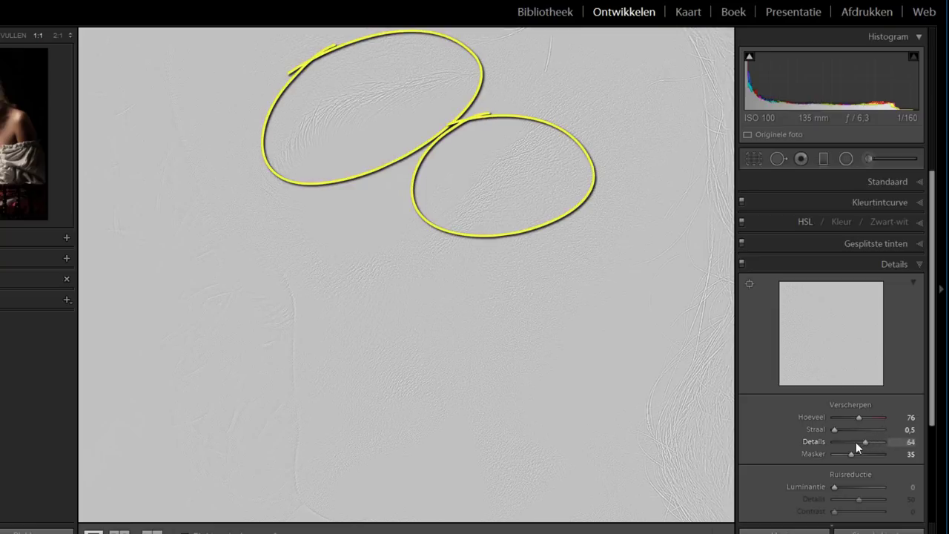
mouse_move(855, 442)
mouse_down()
mouse_move(838, 439)
mouse_move(857, 427)
mouse_move(839, 428)
mouse_move(857, 417)
mouse_move(848, 418)
mouse_up()
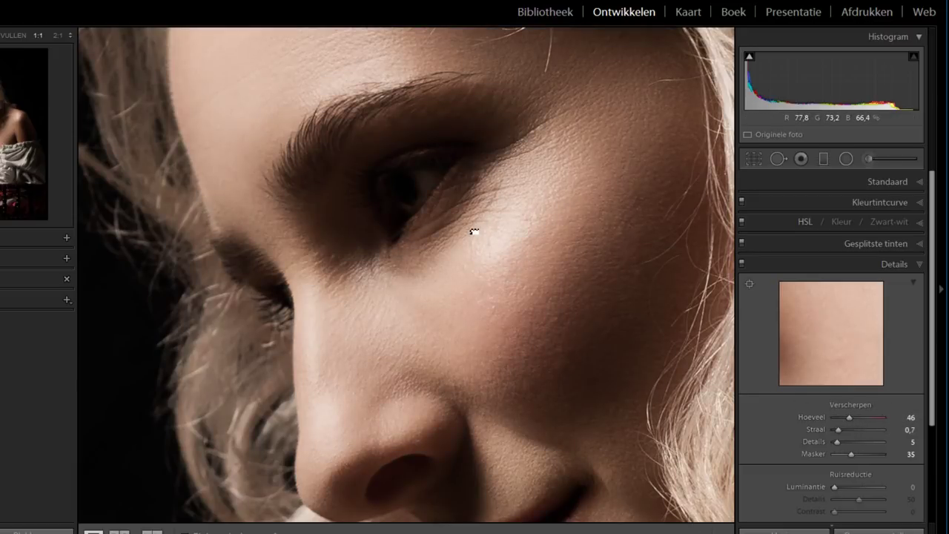
click(472, 231)
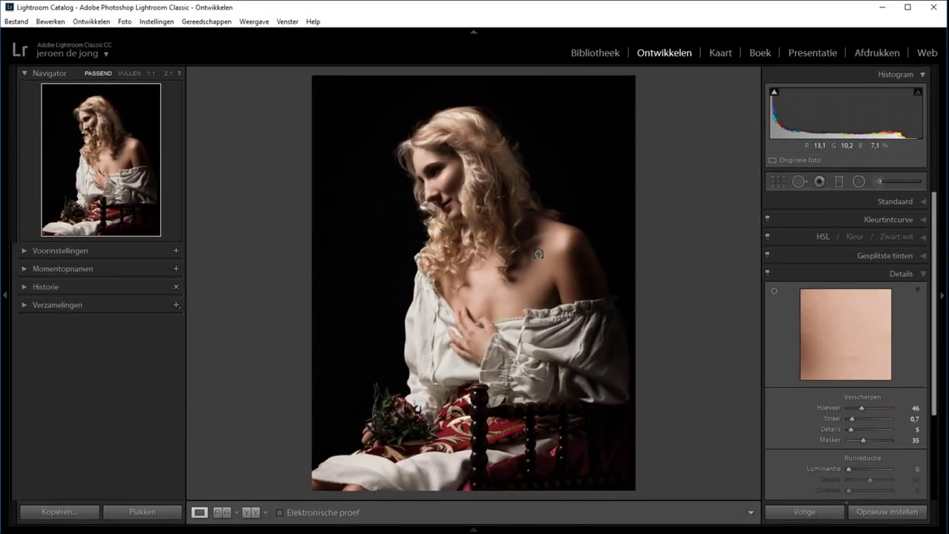